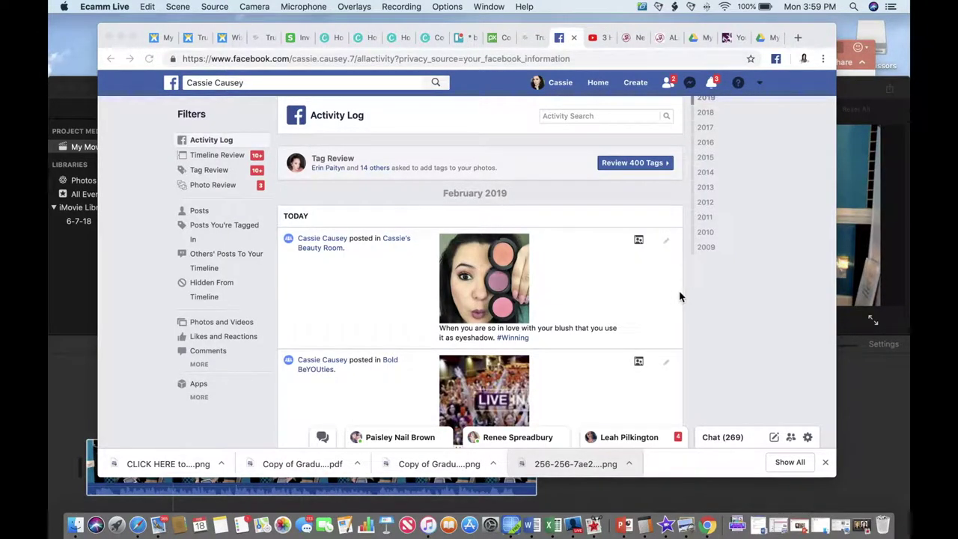
- Leave the Activity Log for the News Feed and go to Manage Ads from the account menu
left_click(705, 302)
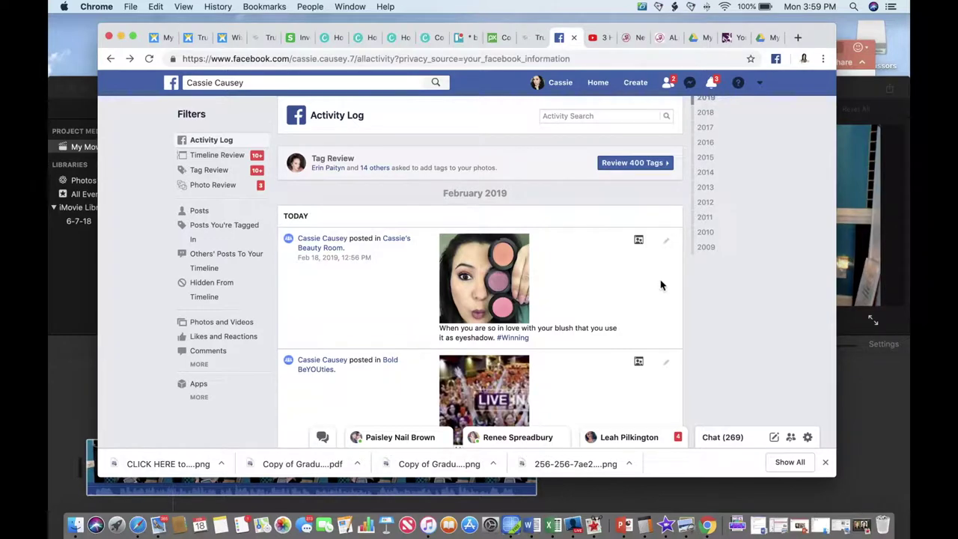
left_click(603, 91)
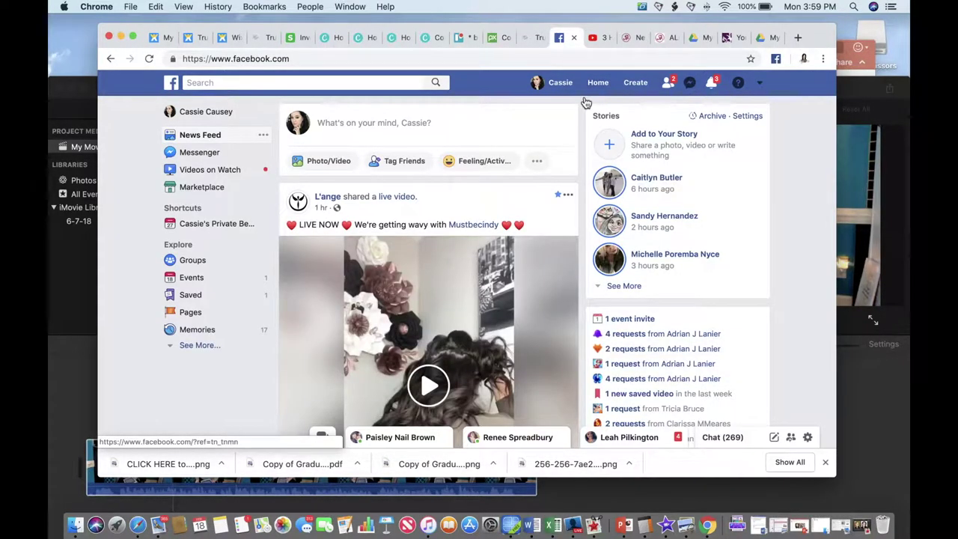
left_click(761, 85)
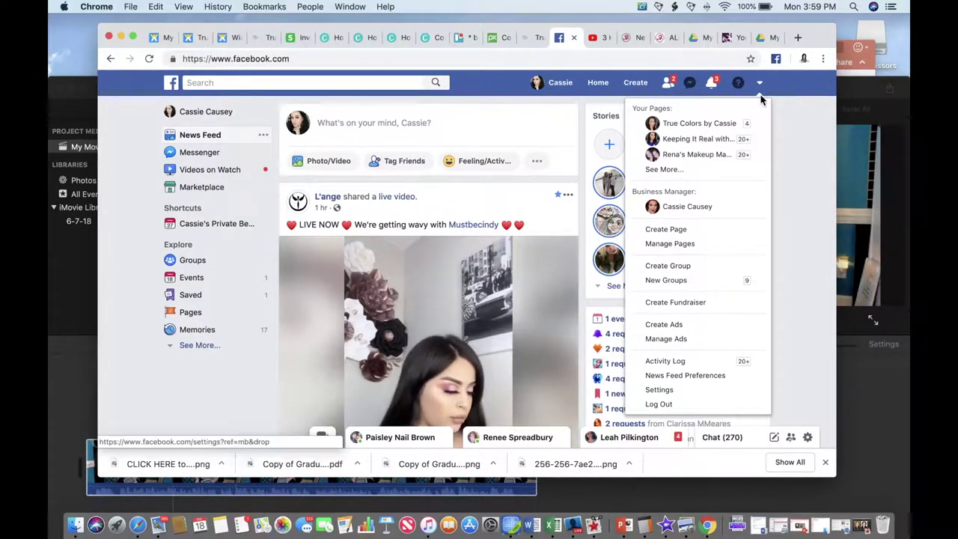
left_click(669, 338)
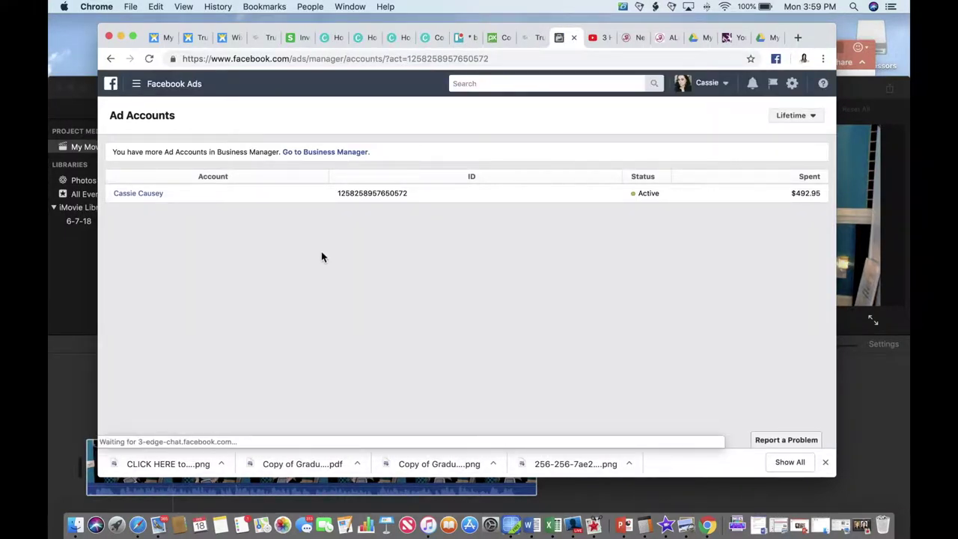
- Open Audience Insights from the Facebook Ads menu's All Tools list
left_click_drag(265, 30, 327, 21)
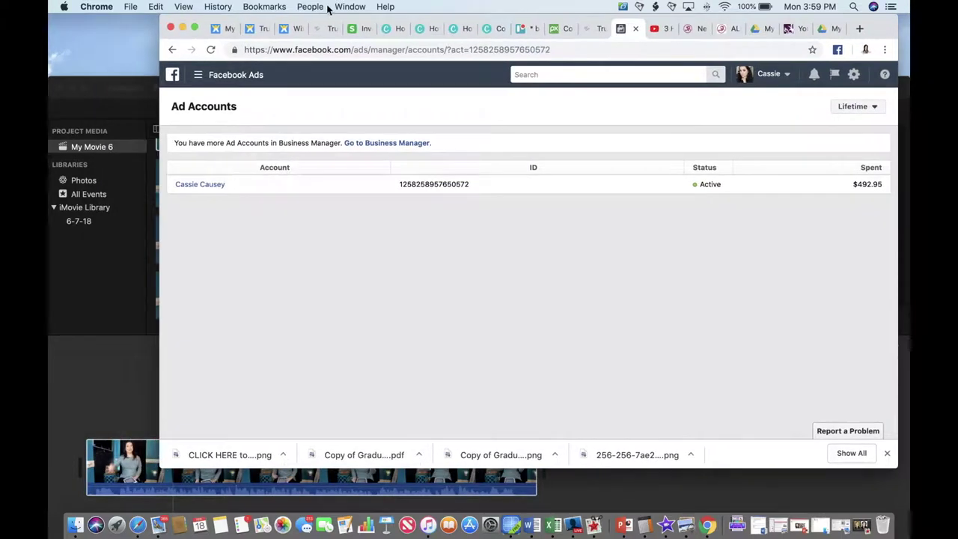
left_click(199, 76)
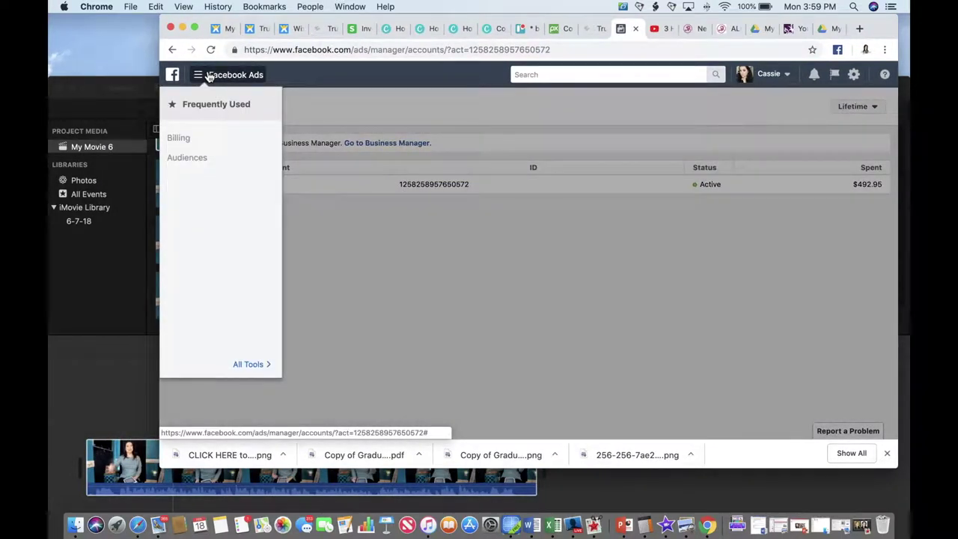
left_click(247, 364)
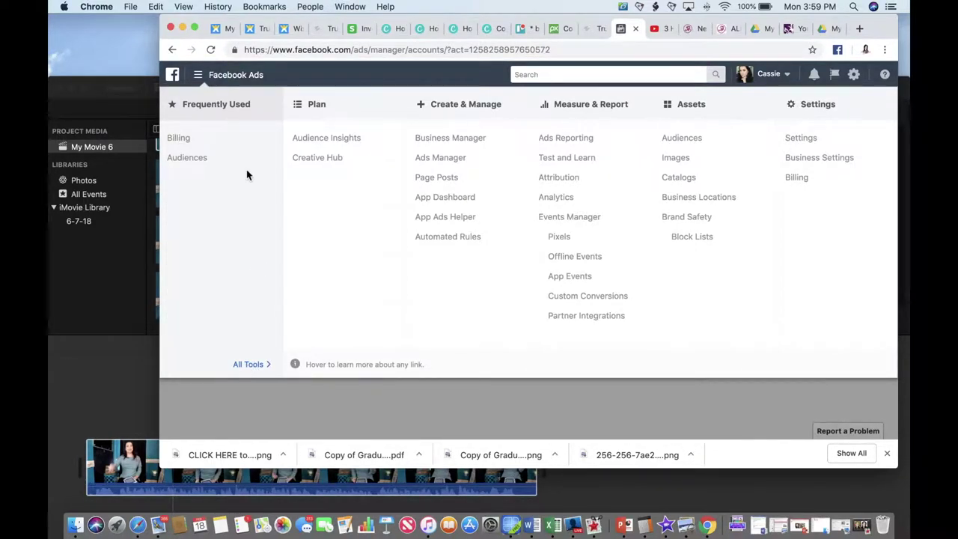
left_click(319, 141)
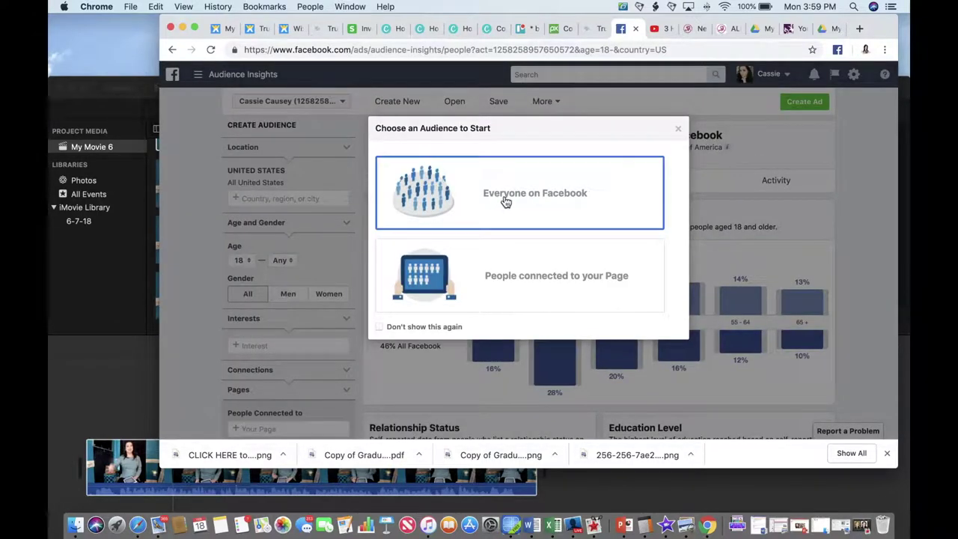
- Start from Everyone on Facebook and limit the audience to women aged 20–55
left_click(508, 201)
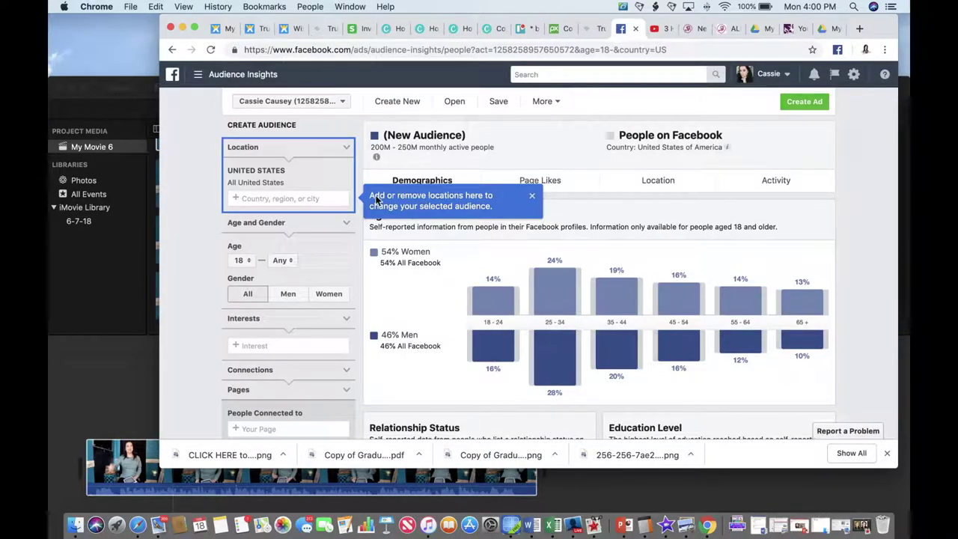
left_click(253, 199)
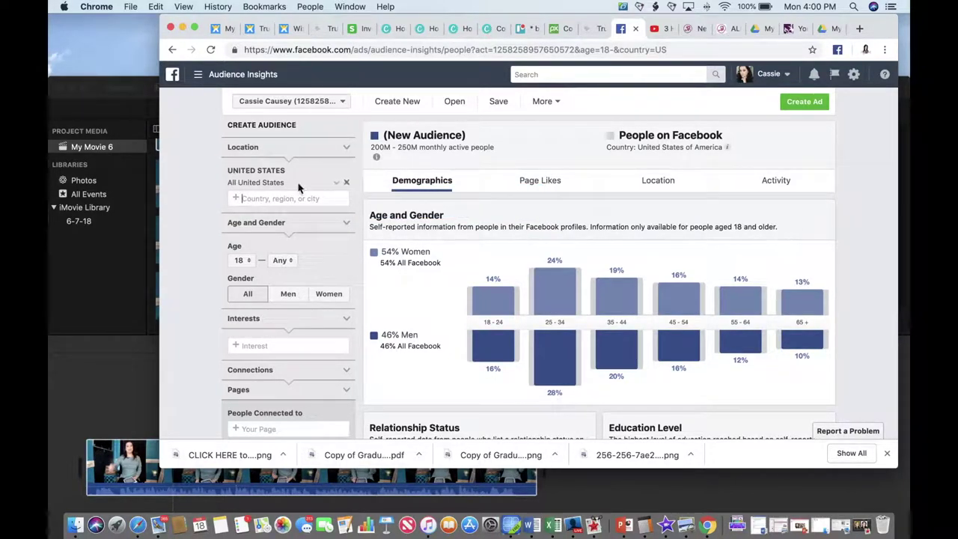
left_click(250, 265)
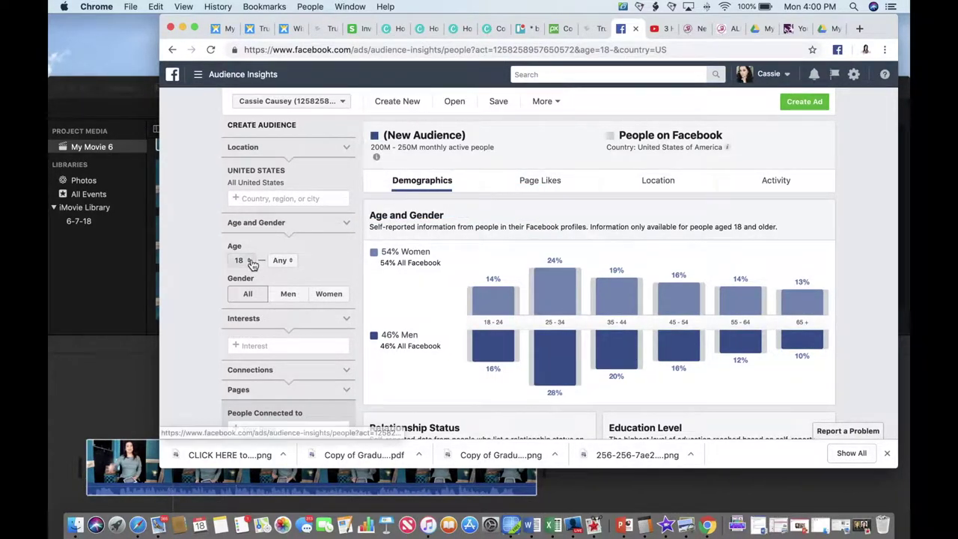
left_click(238, 289)
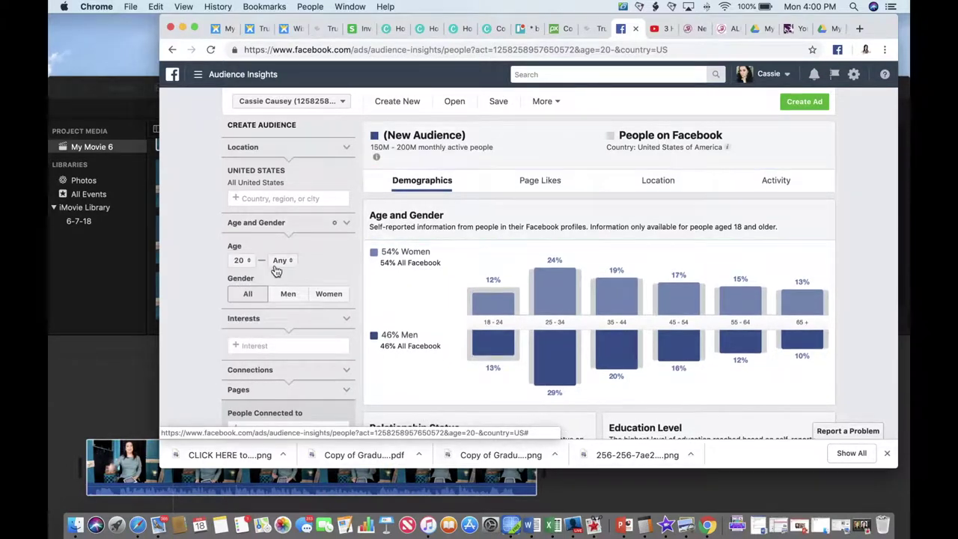
left_click(281, 262)
scroll(292, 344, "down", 6)
scroll(292, 345, "down", 6)
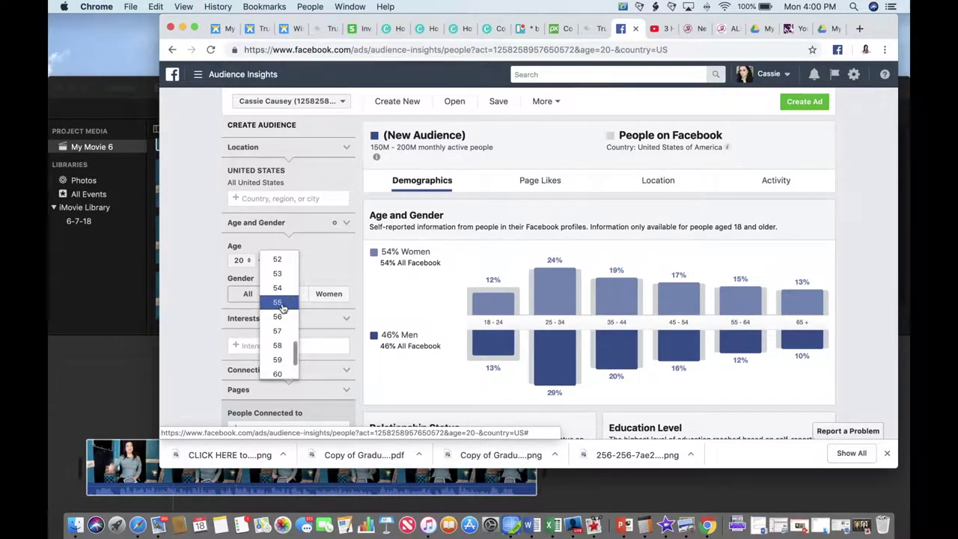
left_click(284, 302)
left_click(330, 294)
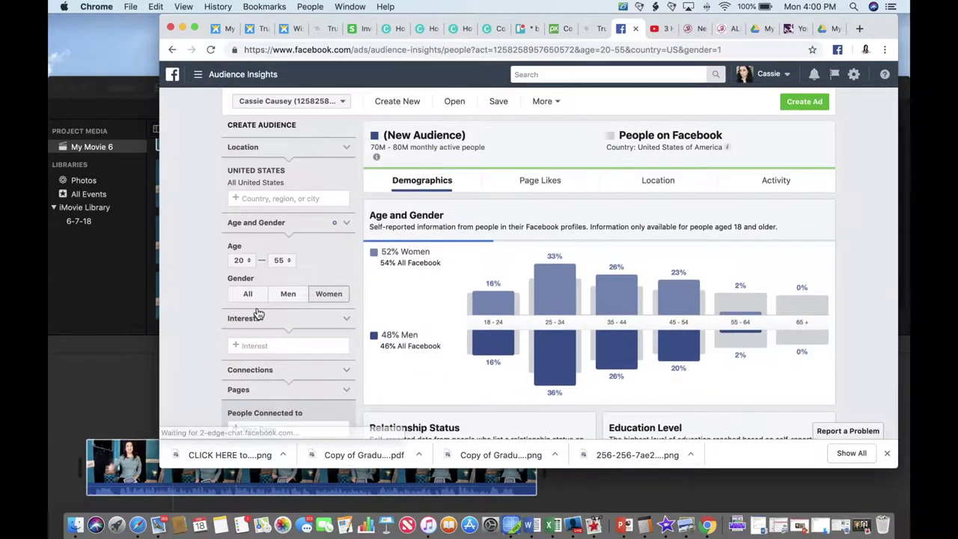
- Add Beauty as an interest, giving a 50M–60M monthly active audience
scroll(255, 313, "down", 3)
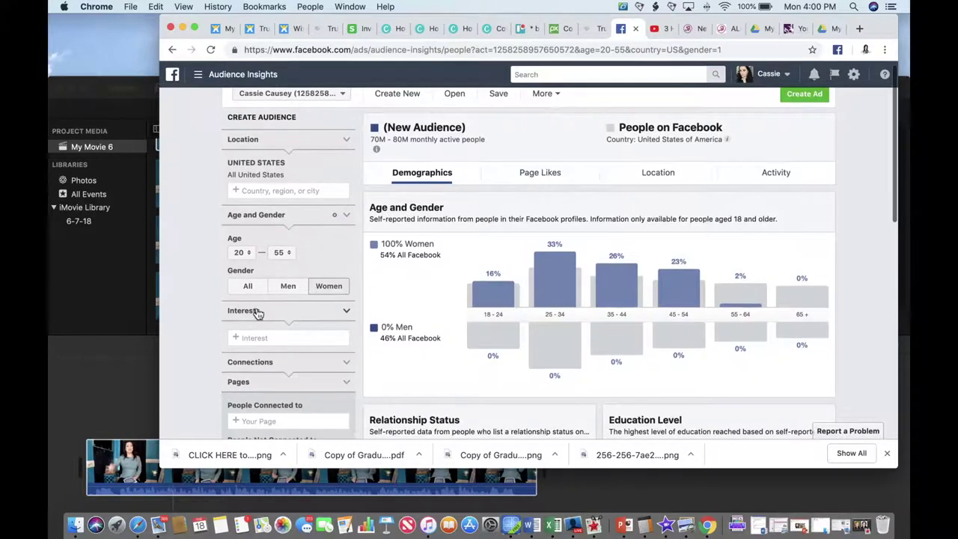
scroll(254, 312, "down", 2)
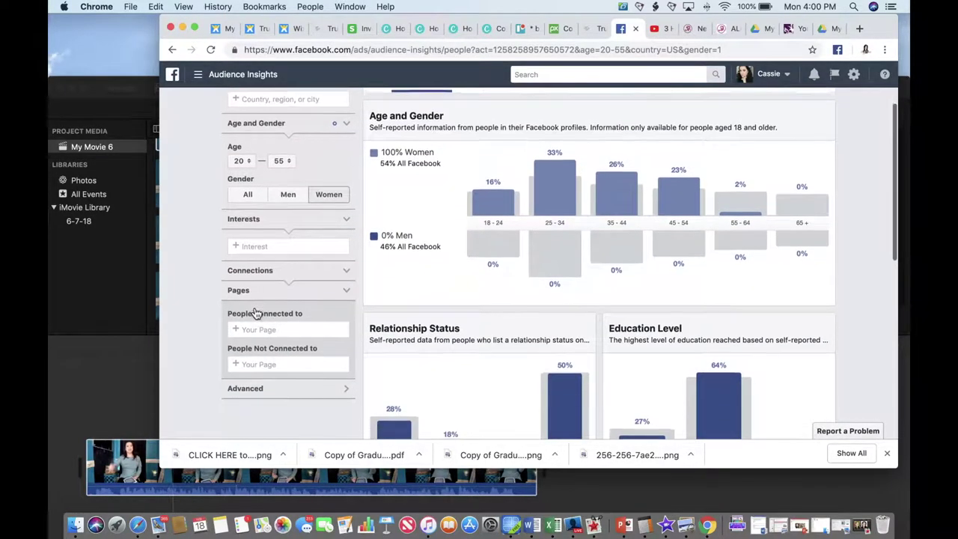
left_click(278, 244)
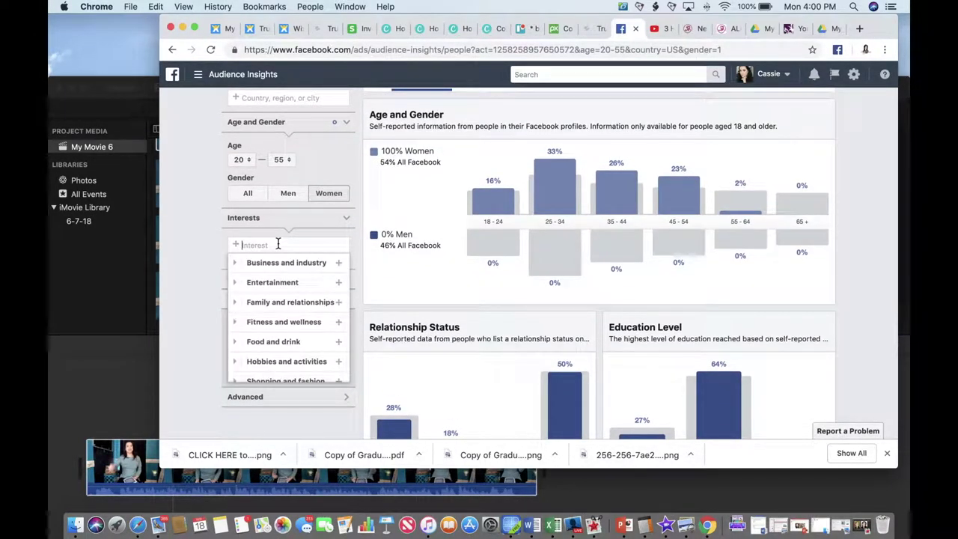
type("beauty")
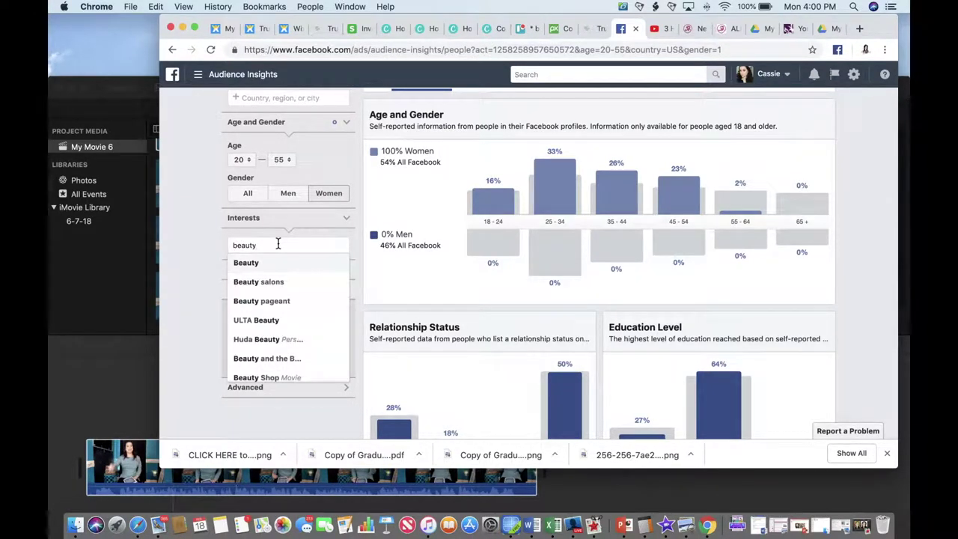
left_click(262, 268)
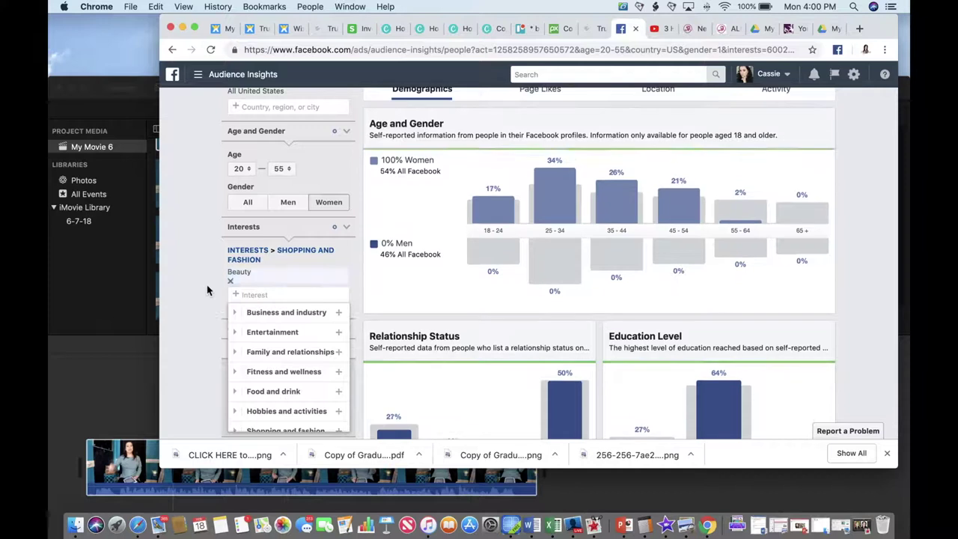
left_click(208, 286)
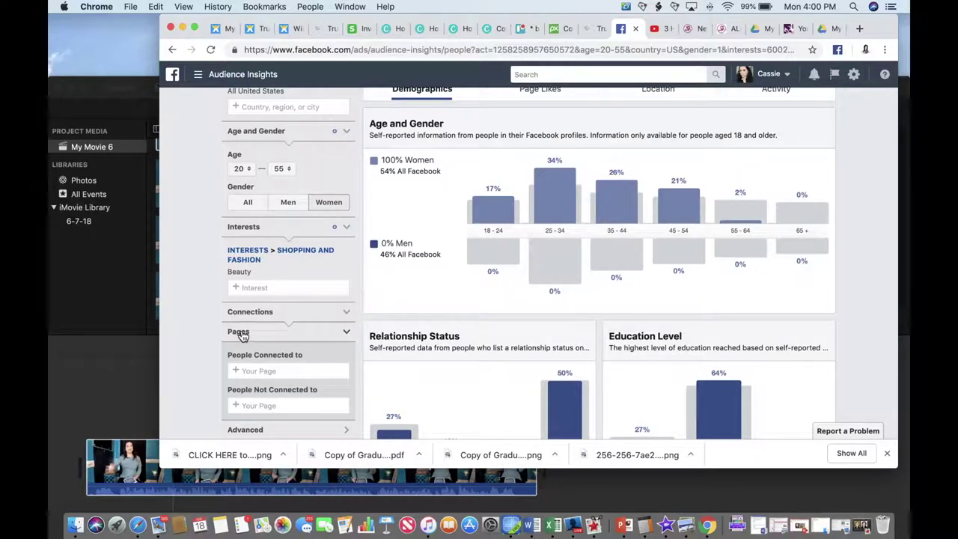
scroll(404, 273, "up", 3)
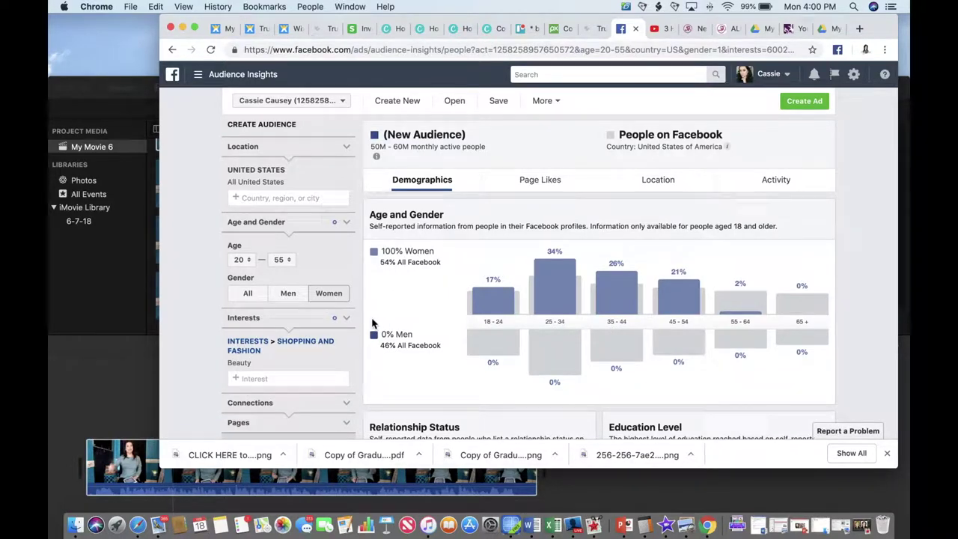
scroll(305, 353, "down", 2)
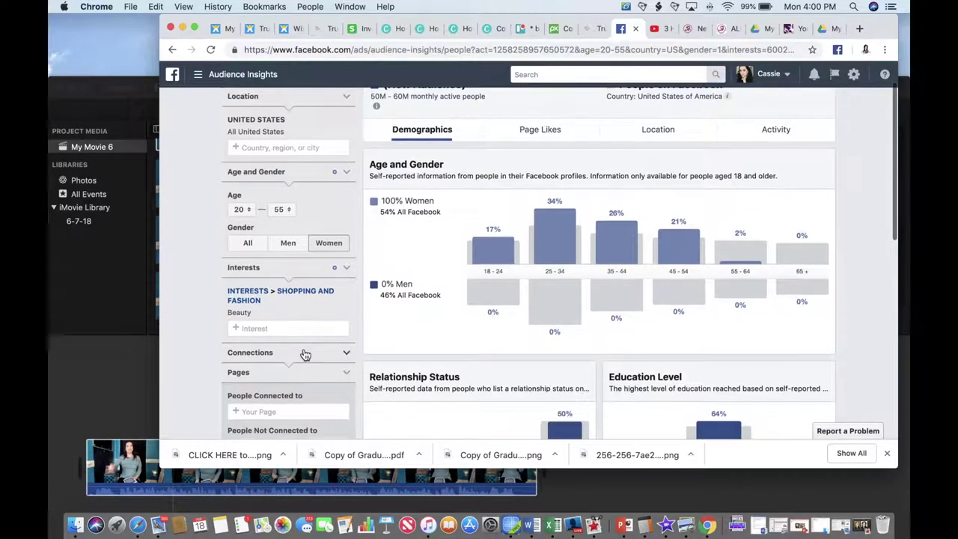
scroll(306, 353, "up", 2)
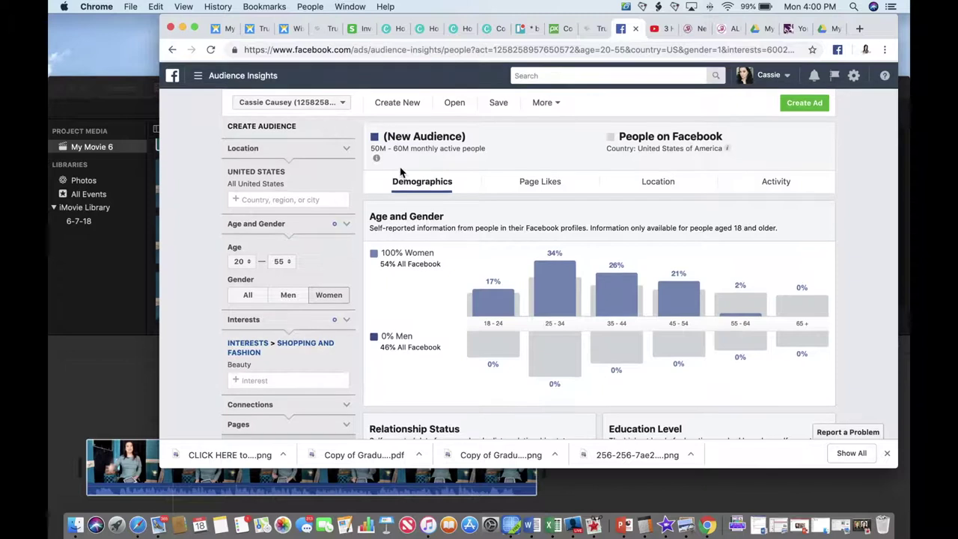
- On Page Likes, open Ulta Beauty, the top Cosmetics Store page in Top Categories
left_click(539, 186)
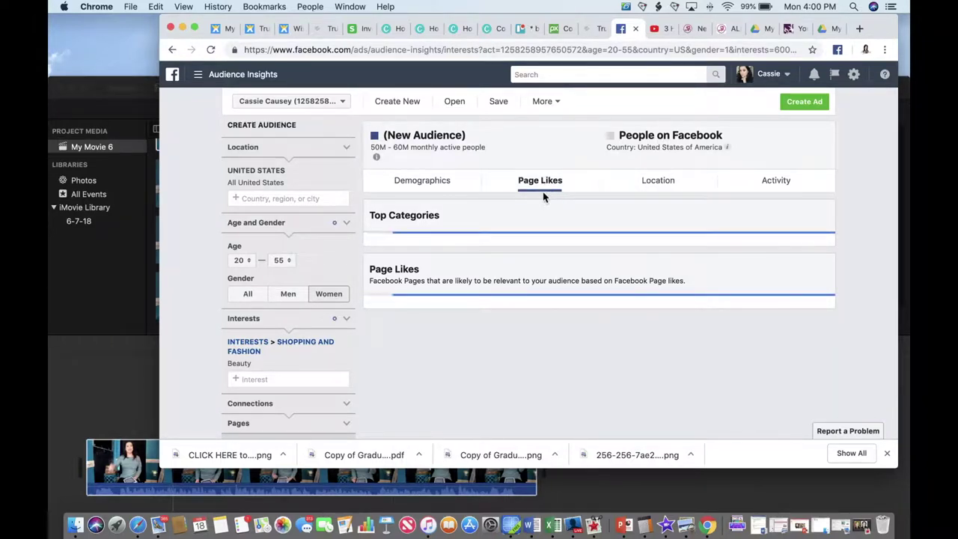
scroll(542, 197, "down", 1)
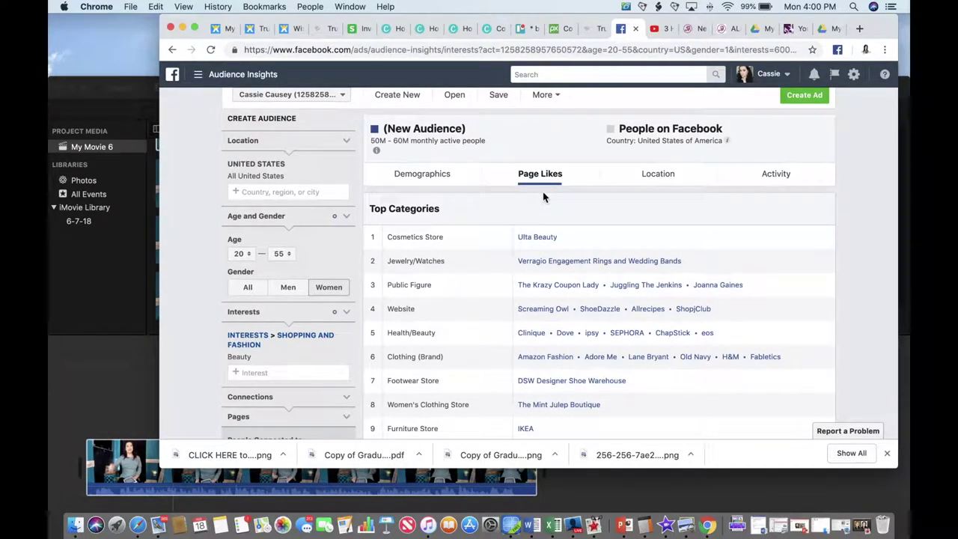
scroll(544, 196, "down", 3)
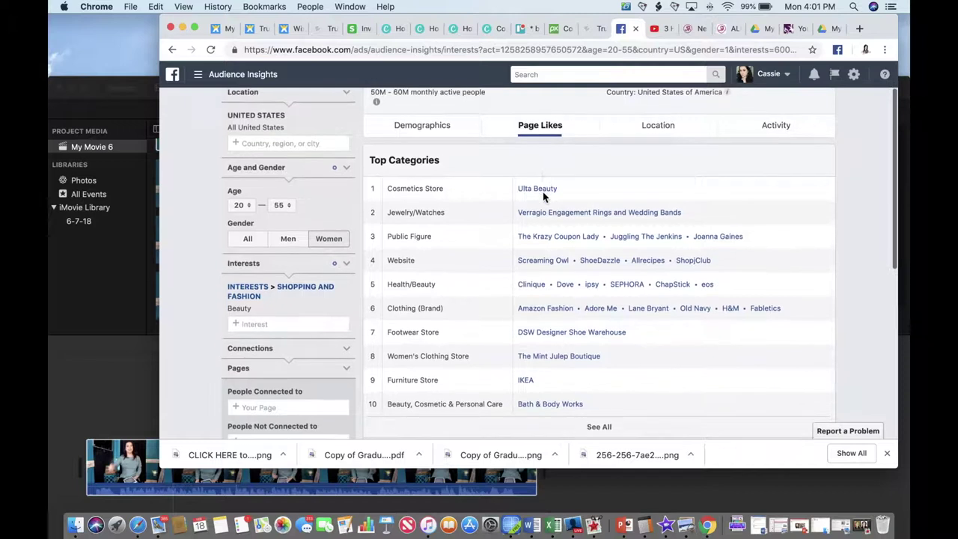
mouse_move(266, 292)
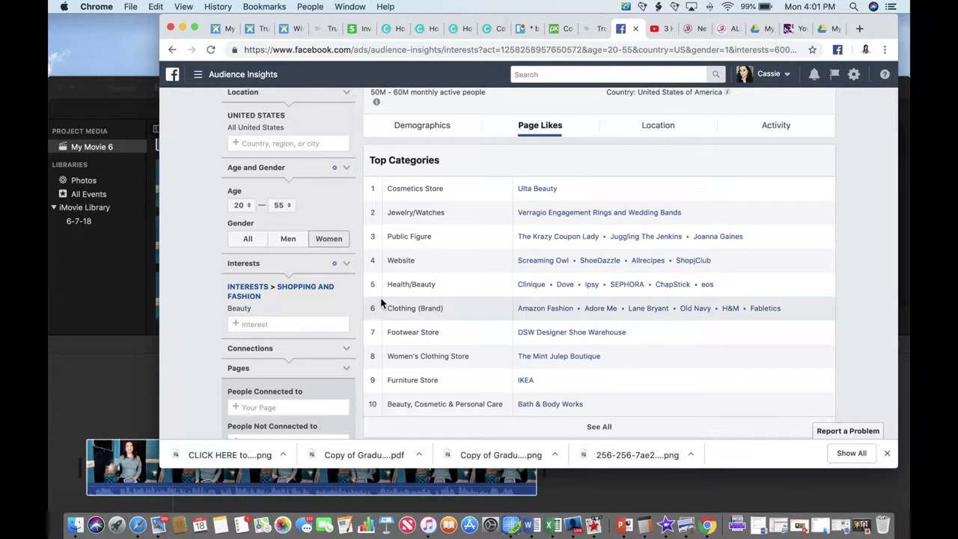
left_click(544, 191)
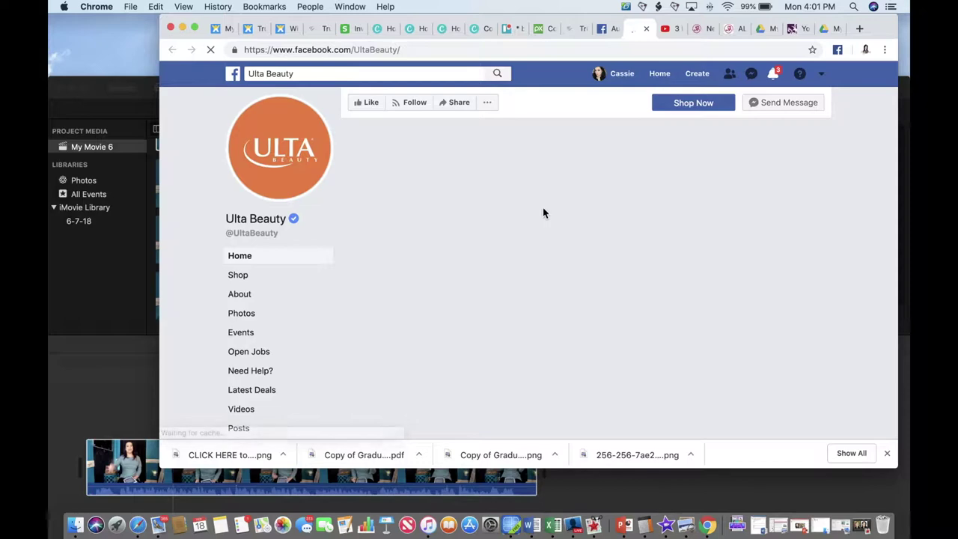
- Close the Messenger chat popup on the Ulta Beauty page
scroll(540, 223, "down", 2)
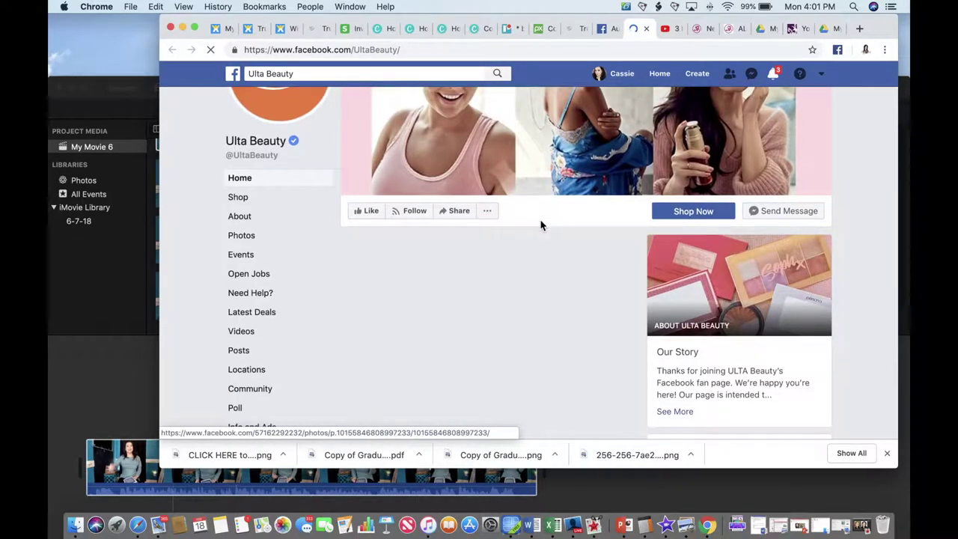
scroll(540, 223, "down", 2)
scroll(540, 222, "down", 2)
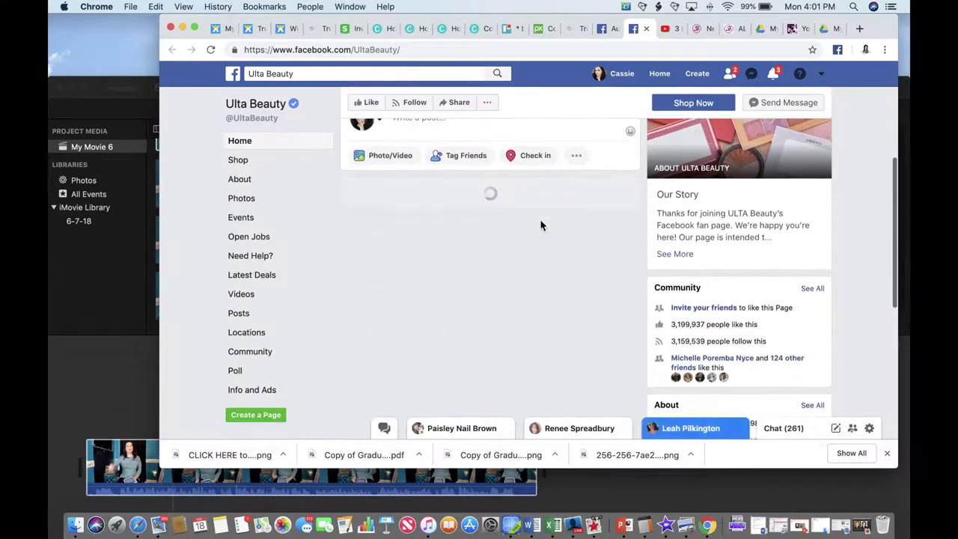
scroll(541, 222, "down", 6)
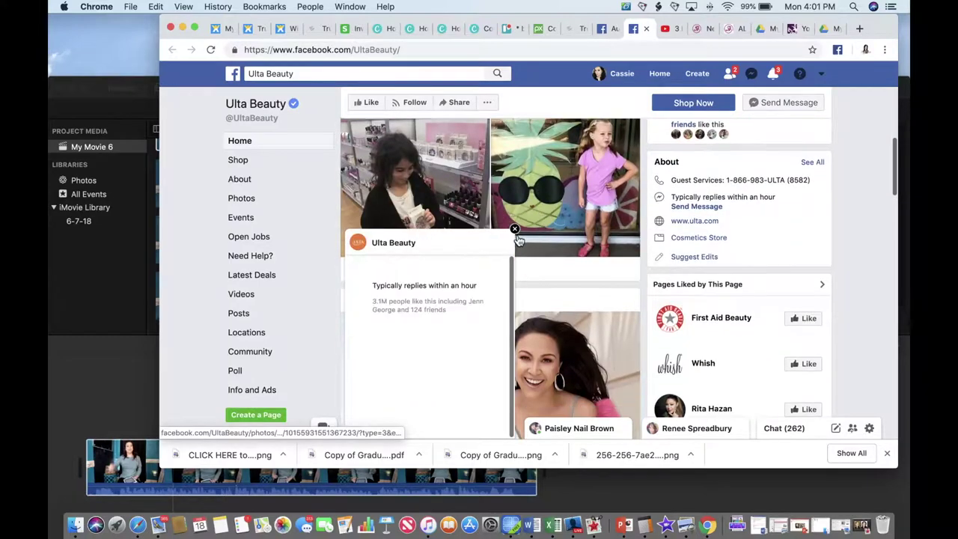
left_click(514, 230)
- Scroll the Ulta Beauty posts feed down to the eyeshadow palette post with 551 reactions
scroll(551, 271, "down", 5)
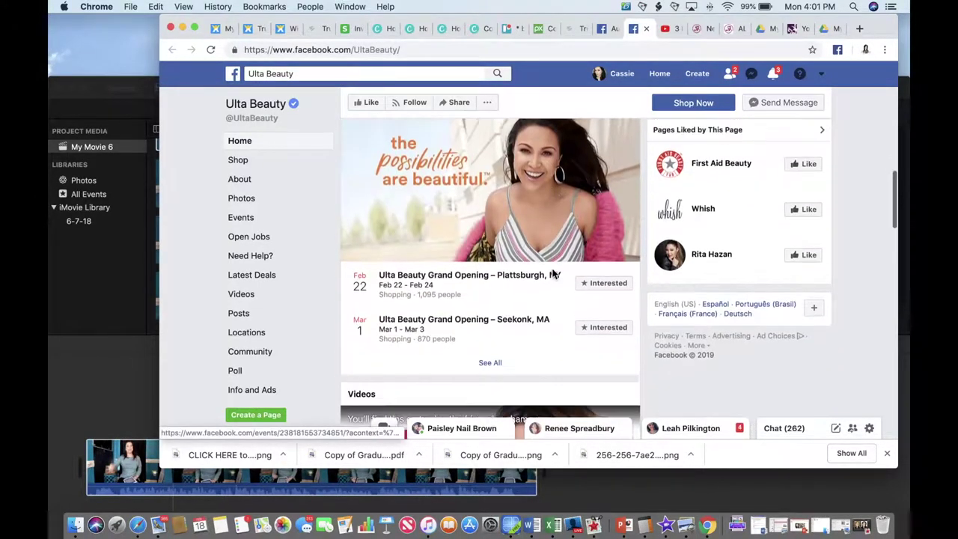
scroll(552, 274, "down", 10)
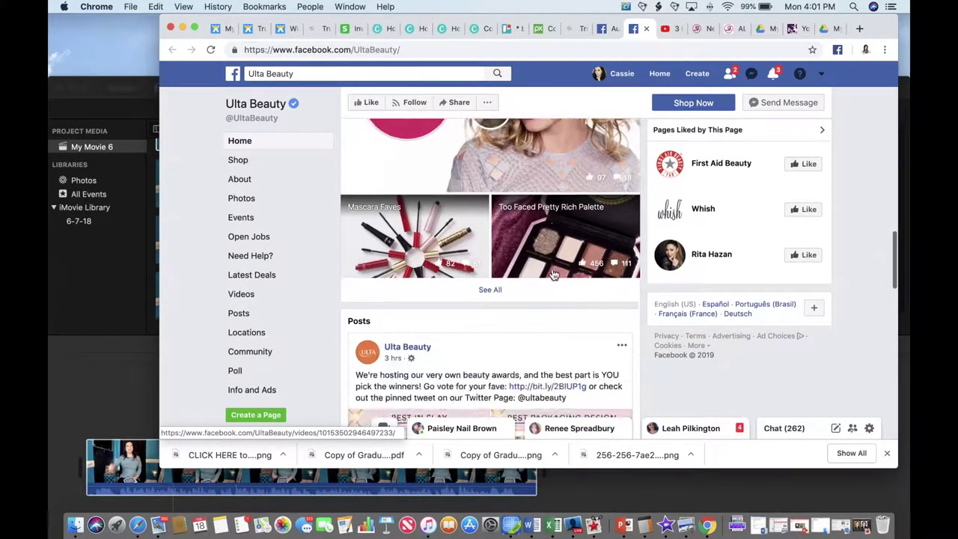
scroll(552, 273, "down", 8)
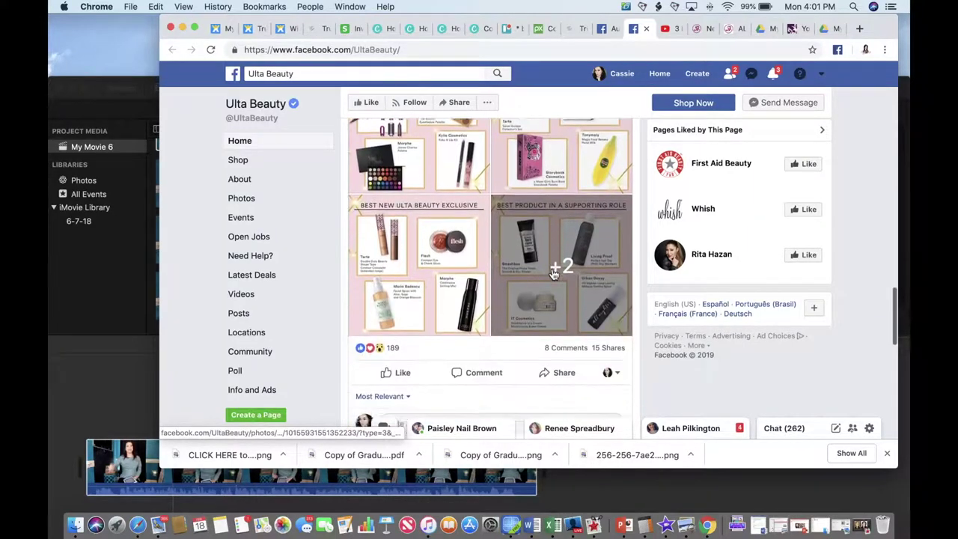
scroll(552, 271, "down", 10)
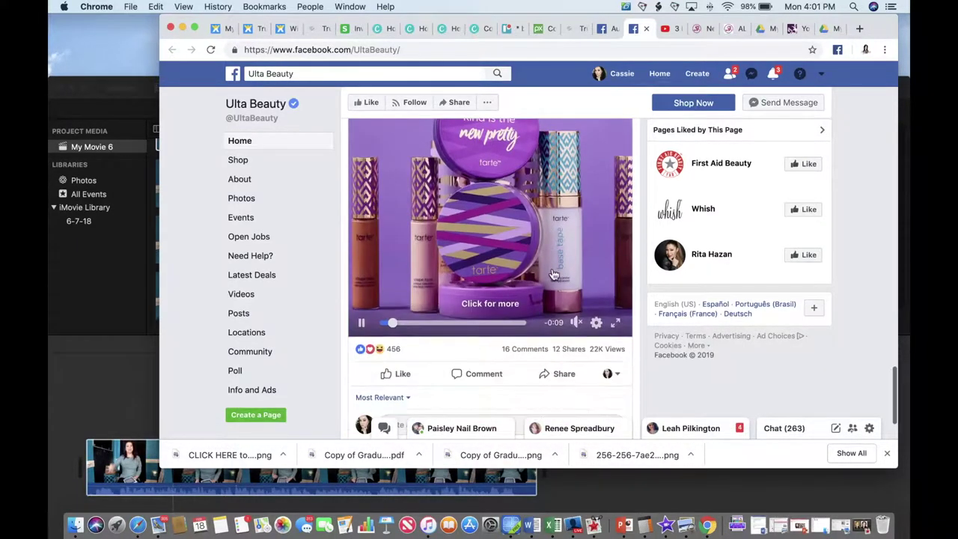
scroll(552, 274, "up", 2)
scroll(552, 273, "down", 3)
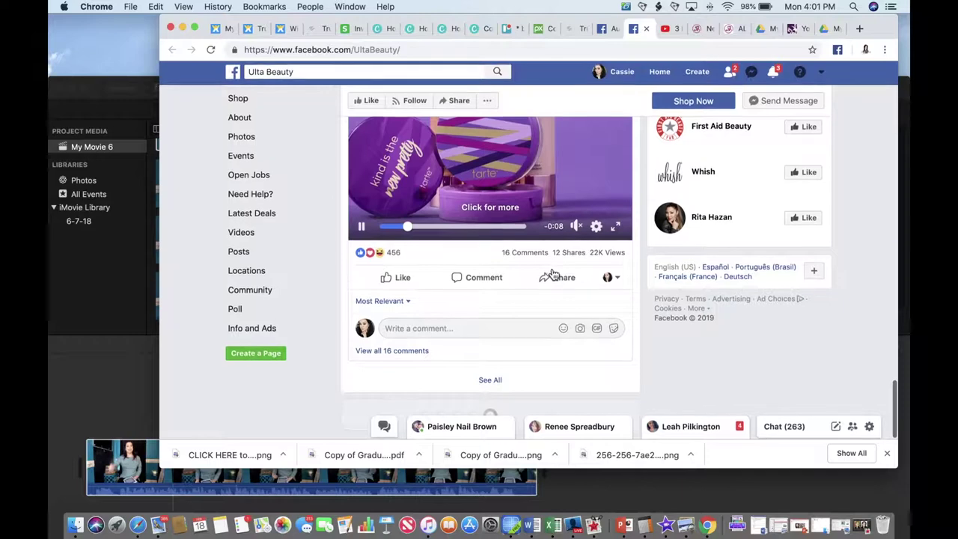
scroll(630, 309, "down", 10)
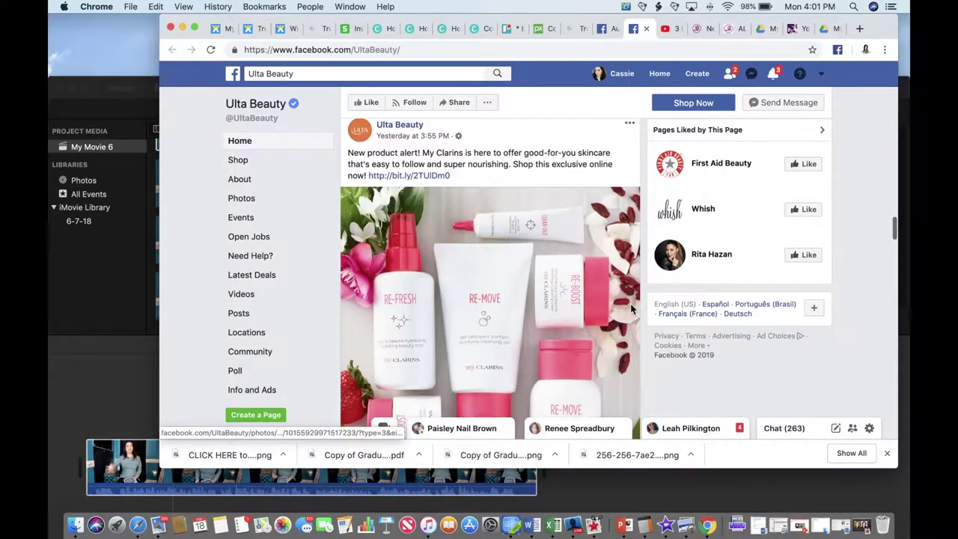
scroll(630, 309, "down", 5)
scroll(631, 309, "up", 1)
scroll(630, 309, "down", 8)
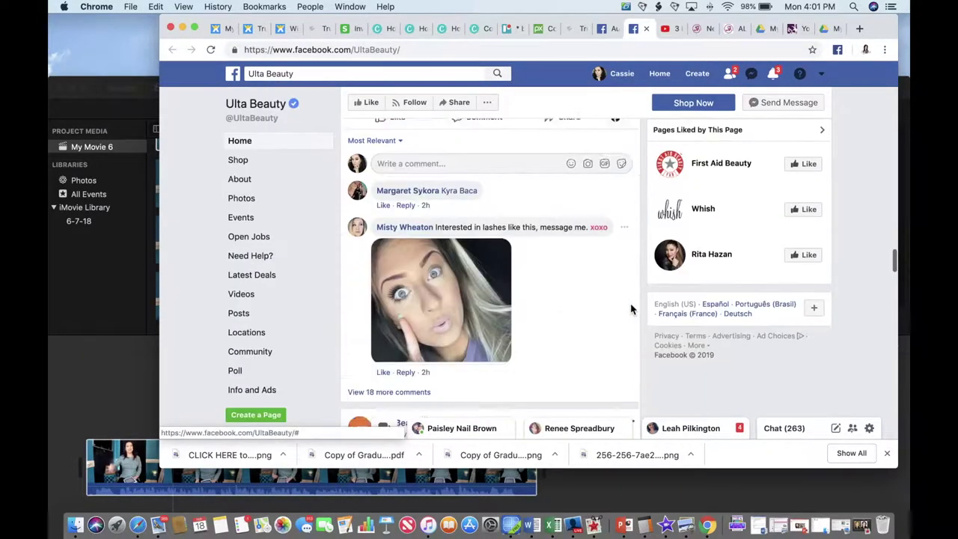
scroll(631, 308, "down", 8)
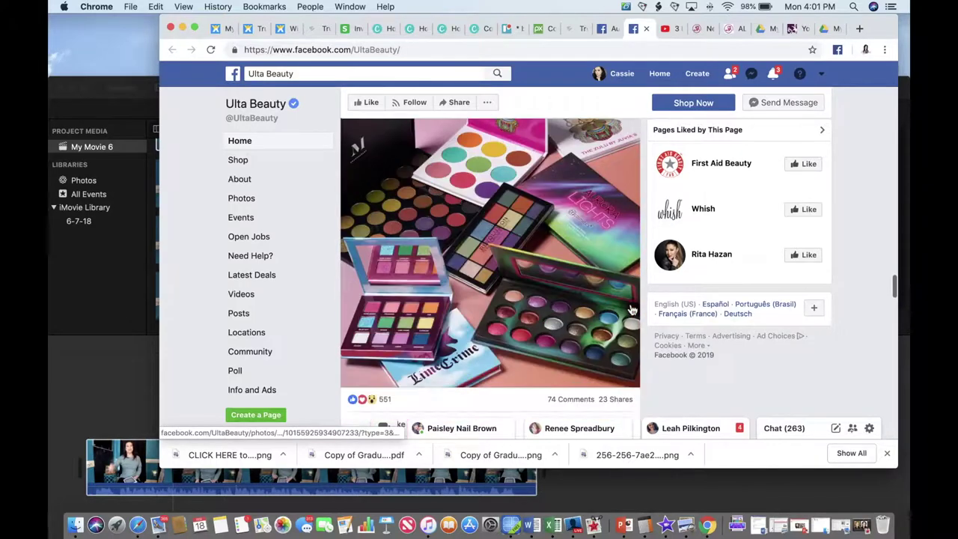
scroll(631, 309, "up", 4)
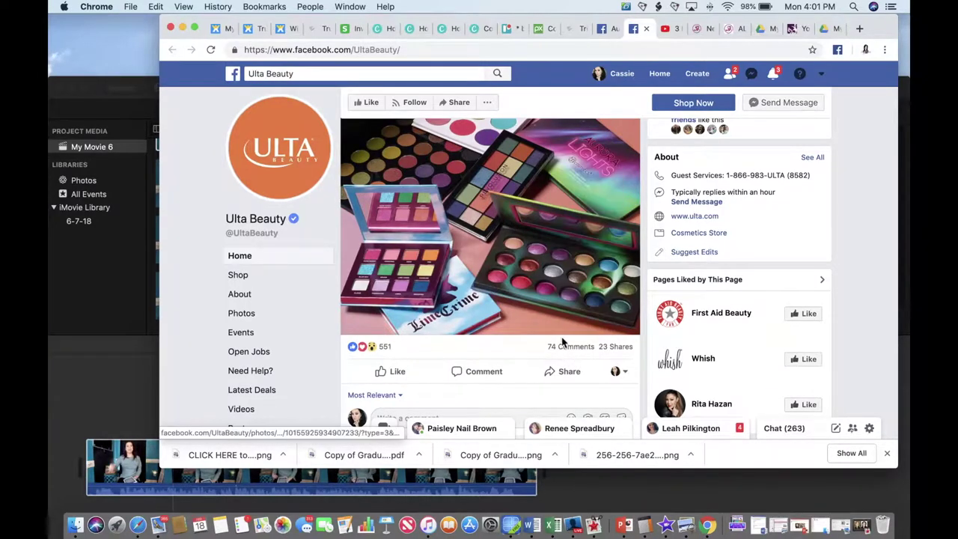
scroll(559, 340, "down", 5)
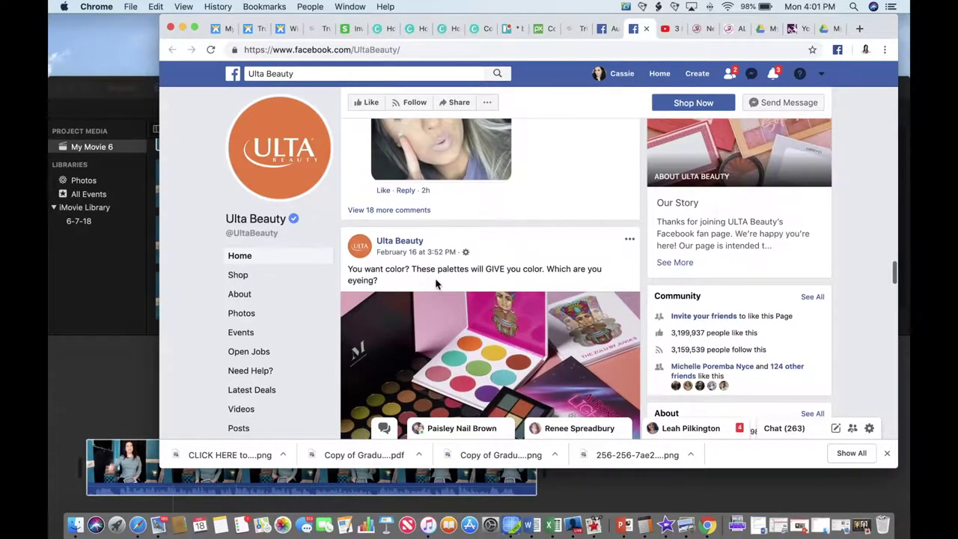
scroll(466, 283, "down", 10)
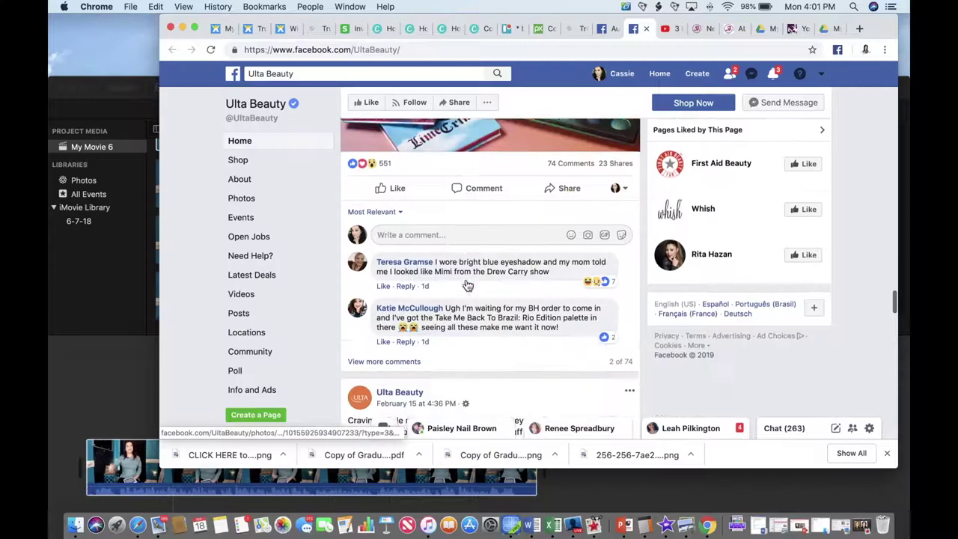
scroll(466, 283, "up", 3)
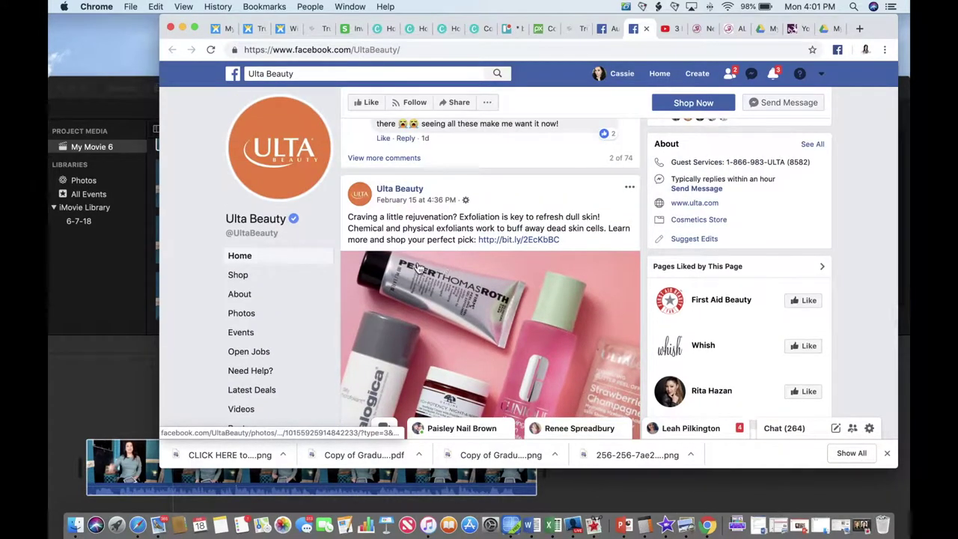
scroll(410, 226, "down", 4)
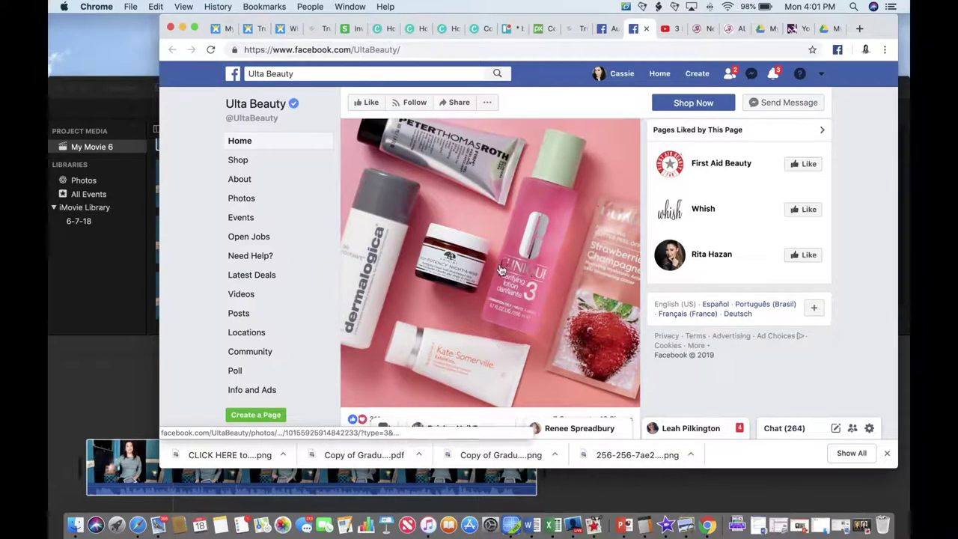
scroll(467, 294, "up", 1)
scroll(467, 294, "up", 1)
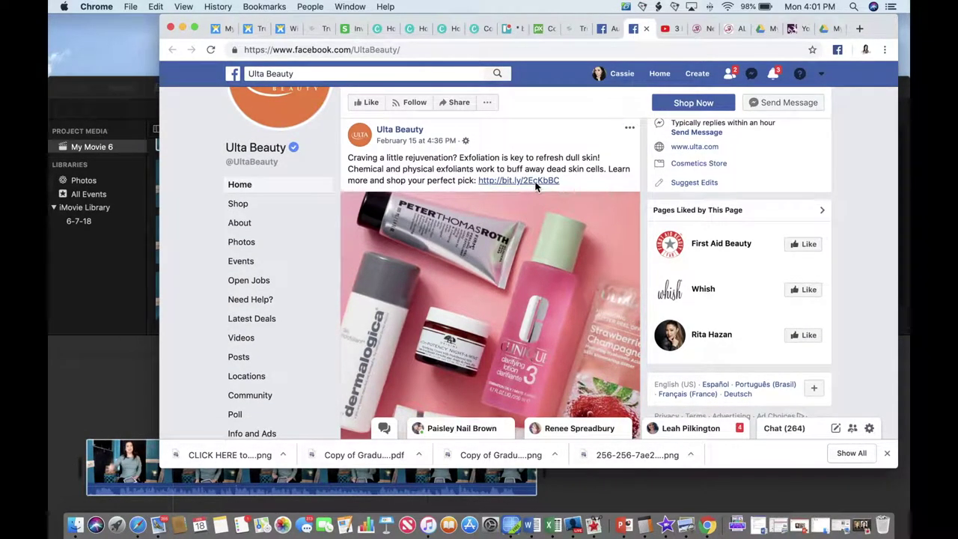
scroll(535, 187, "down", 9)
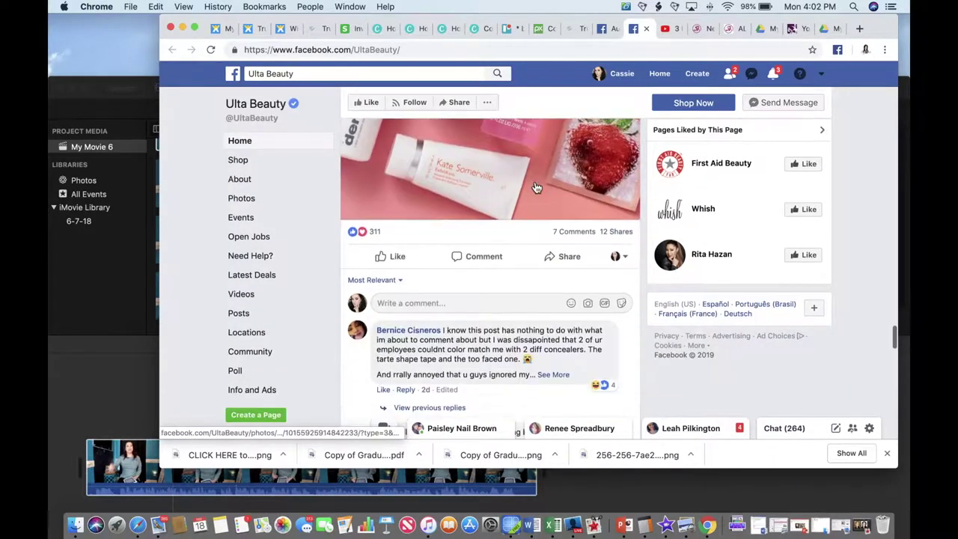
scroll(536, 187, "down", 2)
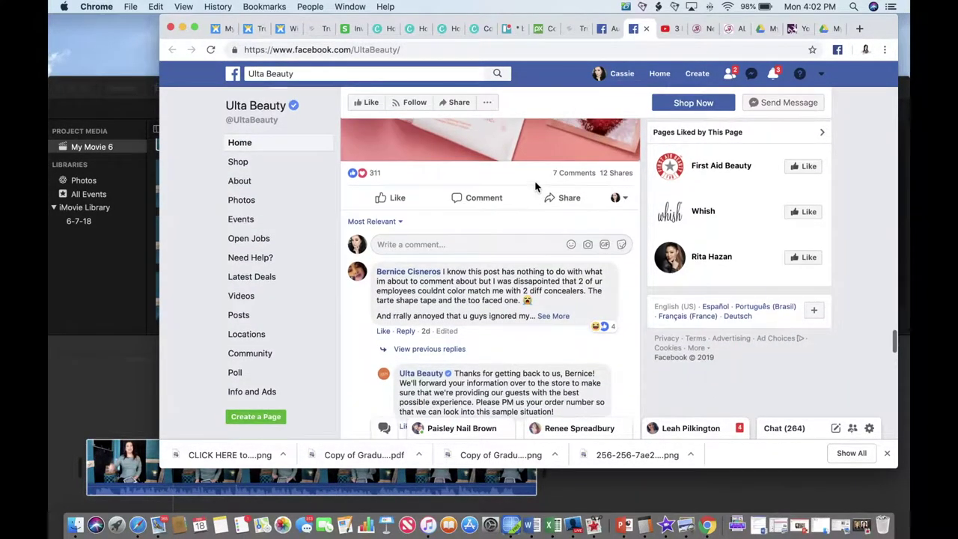
scroll(536, 187, "up", 3)
scroll(535, 187, "up", 4)
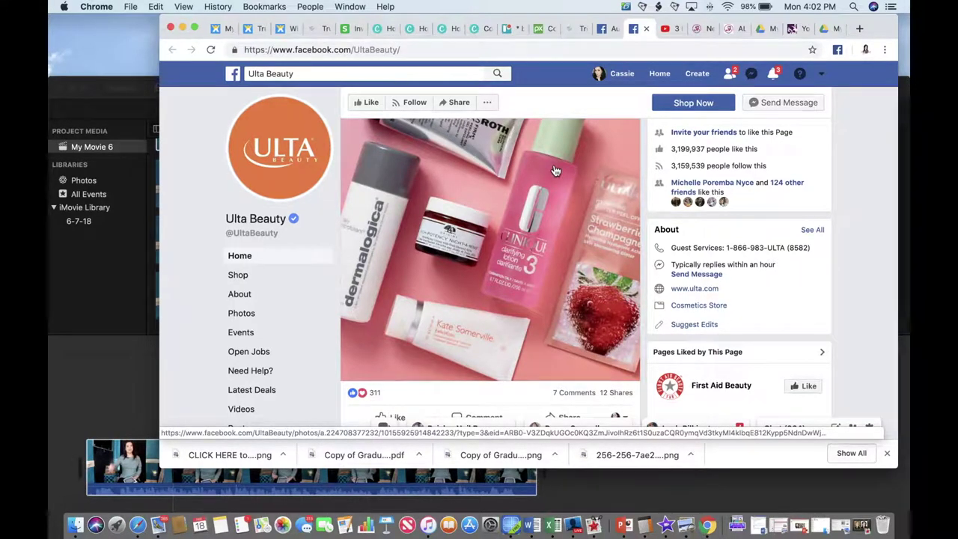
scroll(555, 170, "up", 1)
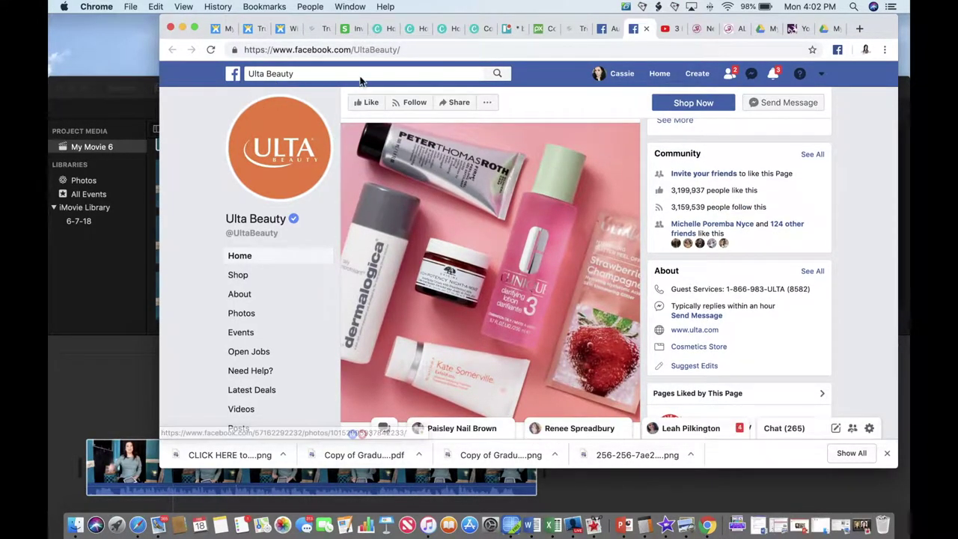
- Switch back to the Audience Insights Chrome tab showing Page Likes with Ulta Beauty on top
left_click(601, 29)
scroll(545, 192, "down", 3)
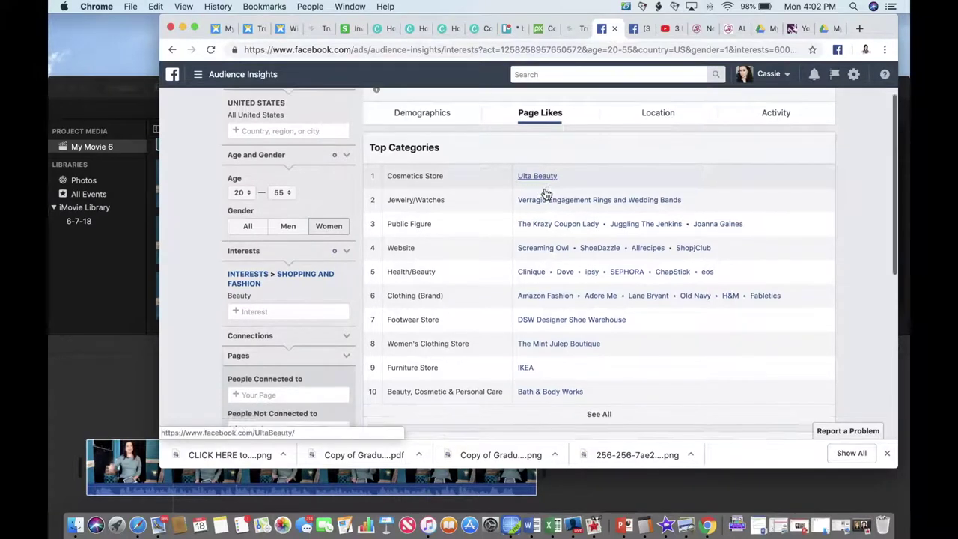